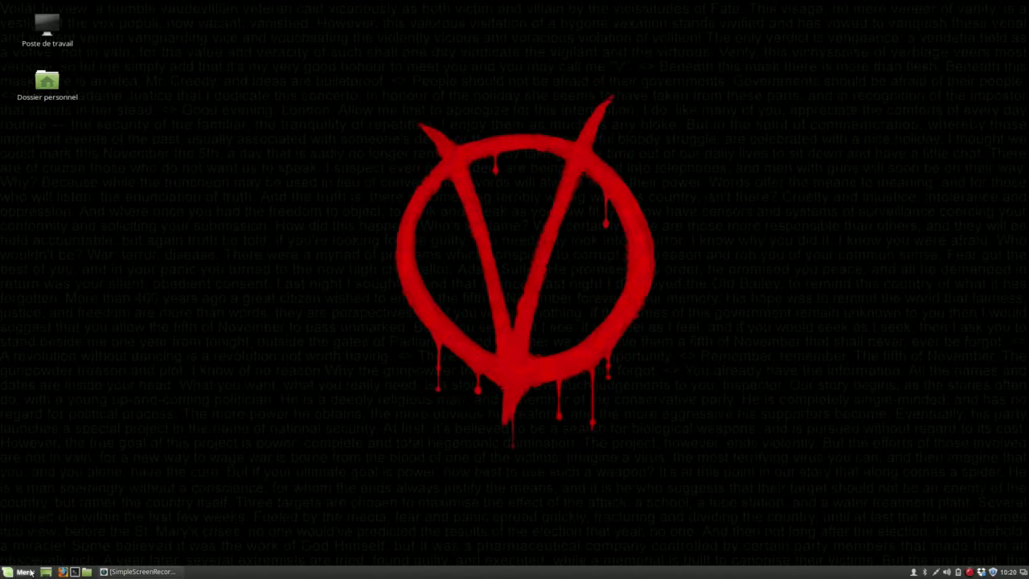
Launch Scribus and create a one-page A4 portrait document with the default 40 pt margins
left_click(21, 571)
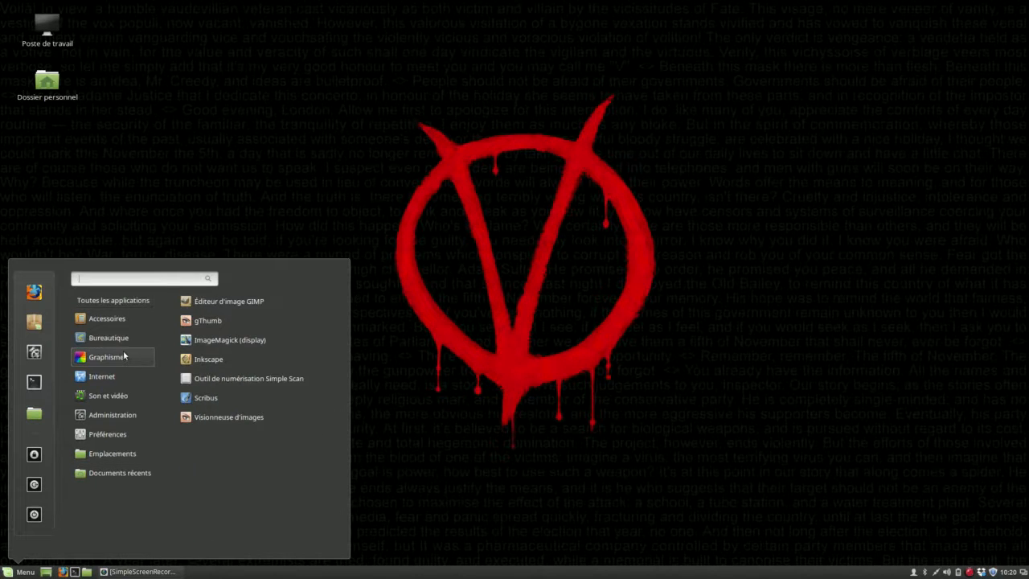
left_click(203, 393)
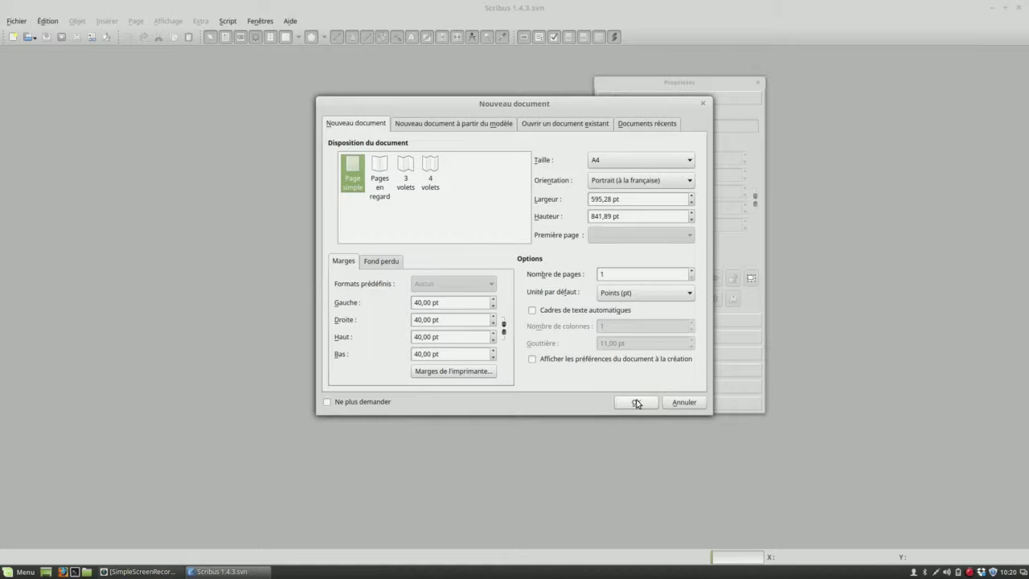
left_click(636, 403)
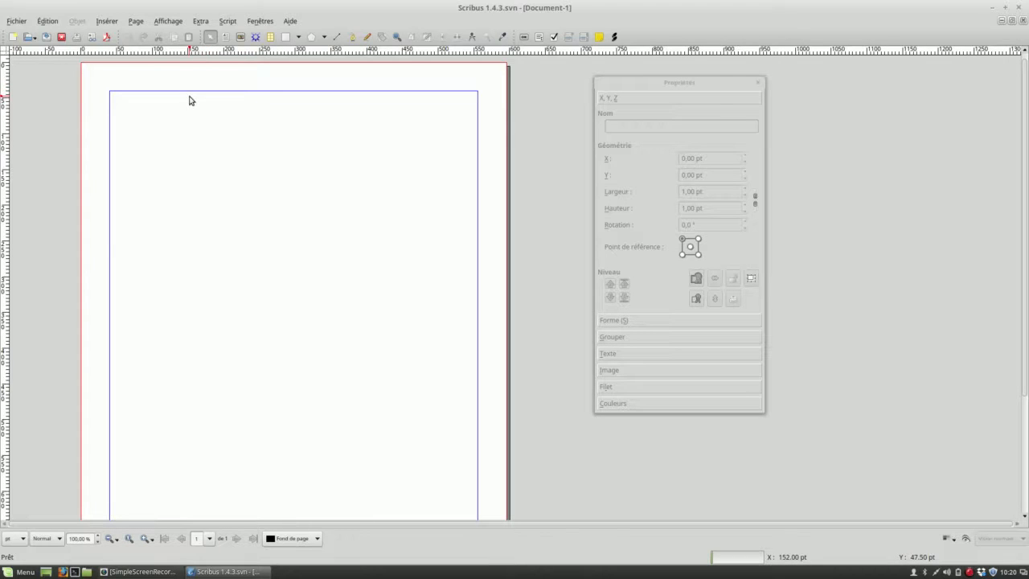
Draw a tall text frame about 186 pt wide and 407 pt high in the upper left of the page
left_click(107, 21)
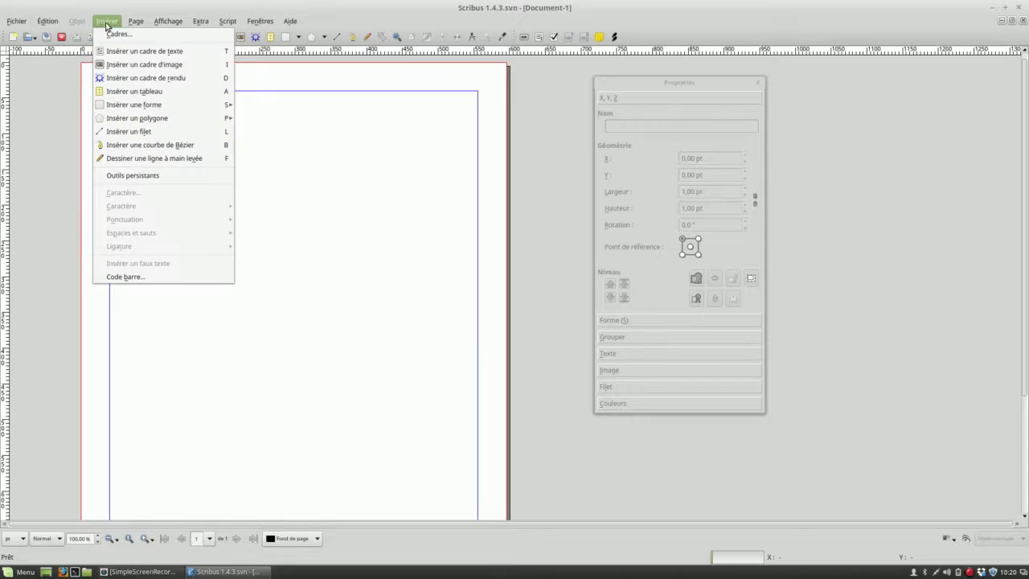
left_click(114, 48)
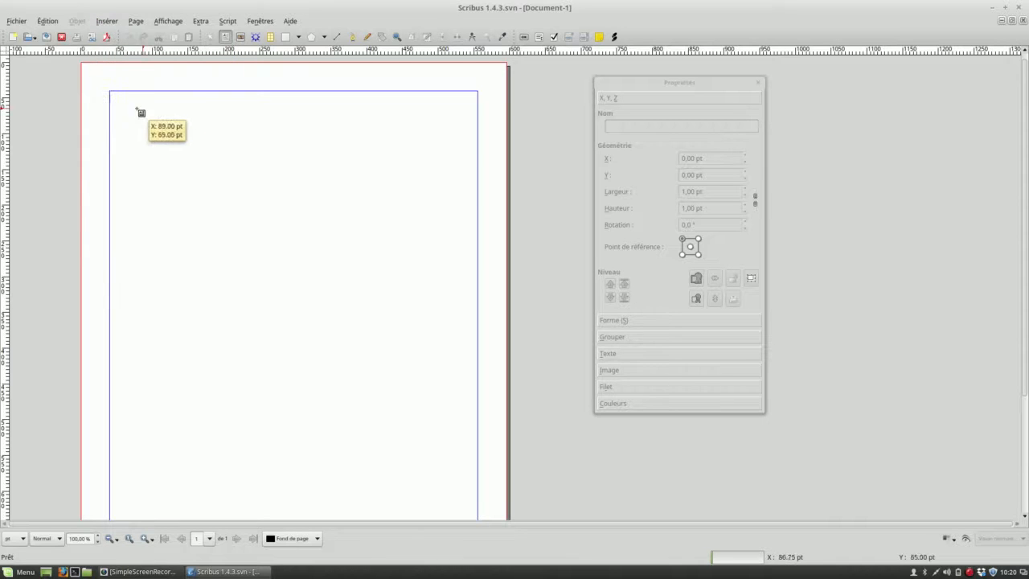
left_click_drag(125, 121, 257, 412)
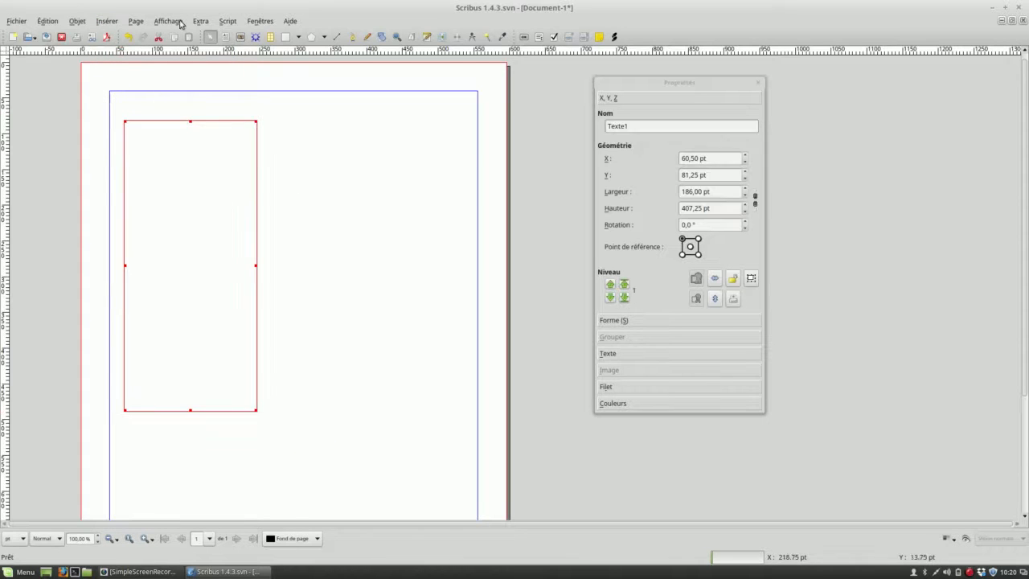
Draw an image frame about 269 pt wide and 263 pt high to the right of the text frame
left_click(107, 21)
left_click(145, 65)
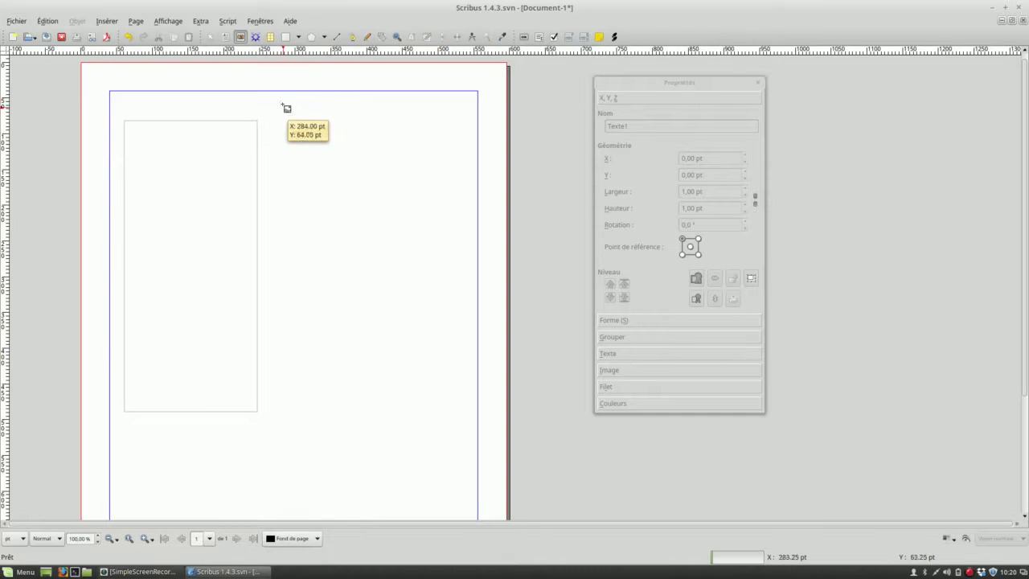
left_click_drag(275, 104, 468, 291)
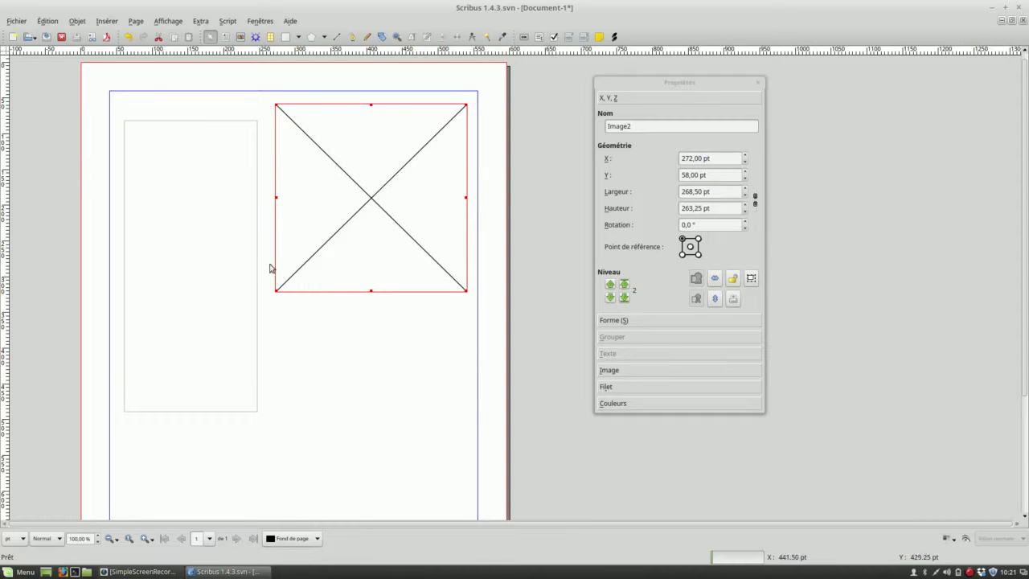
left_click(157, 121)
left_click(242, 116)
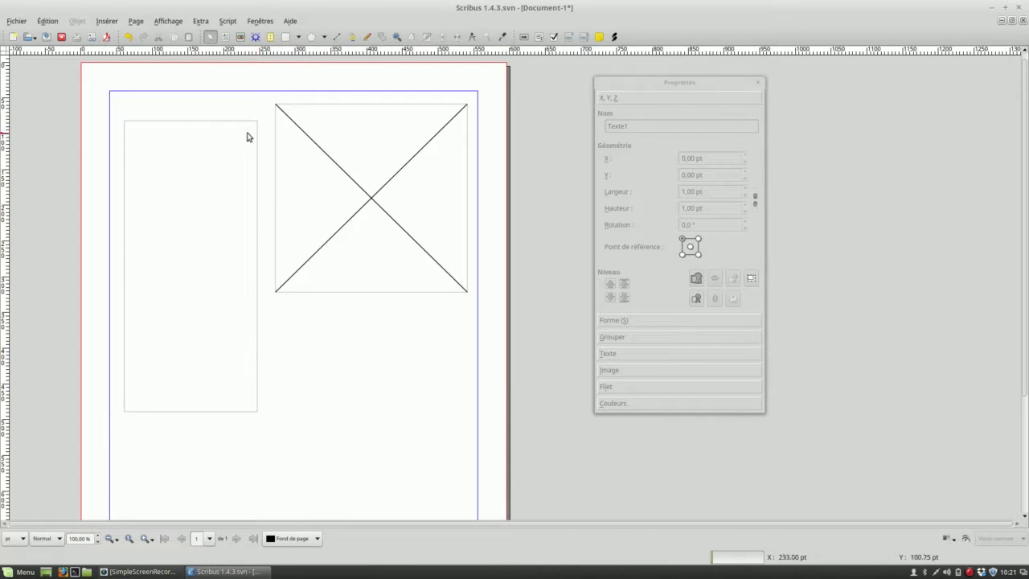
left_click(341, 121)
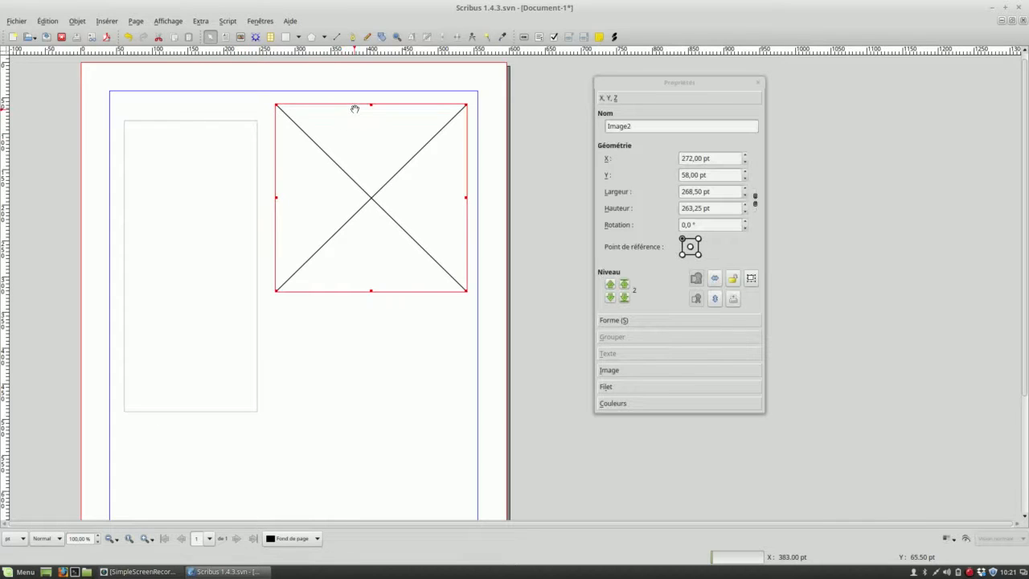
Select the text frame and move the Properties palette closer to the page
left_click(239, 129)
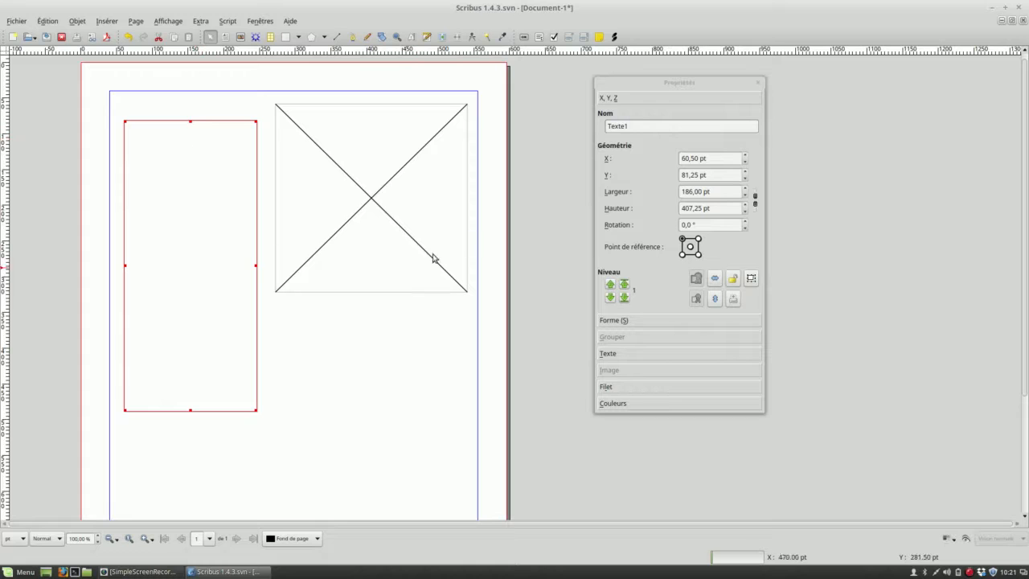
left_click_drag(656, 84, 591, 87)
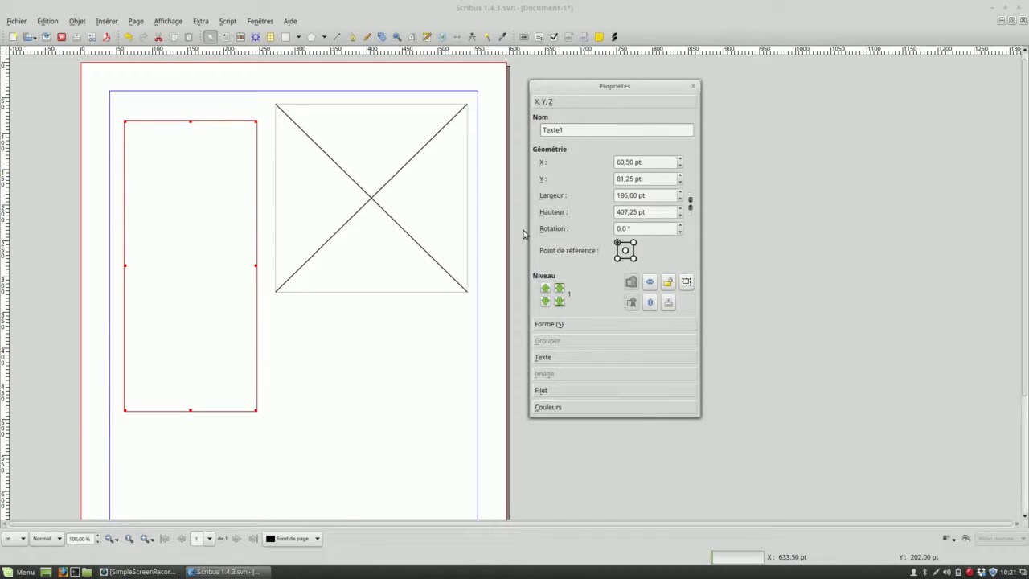
right_click(214, 196)
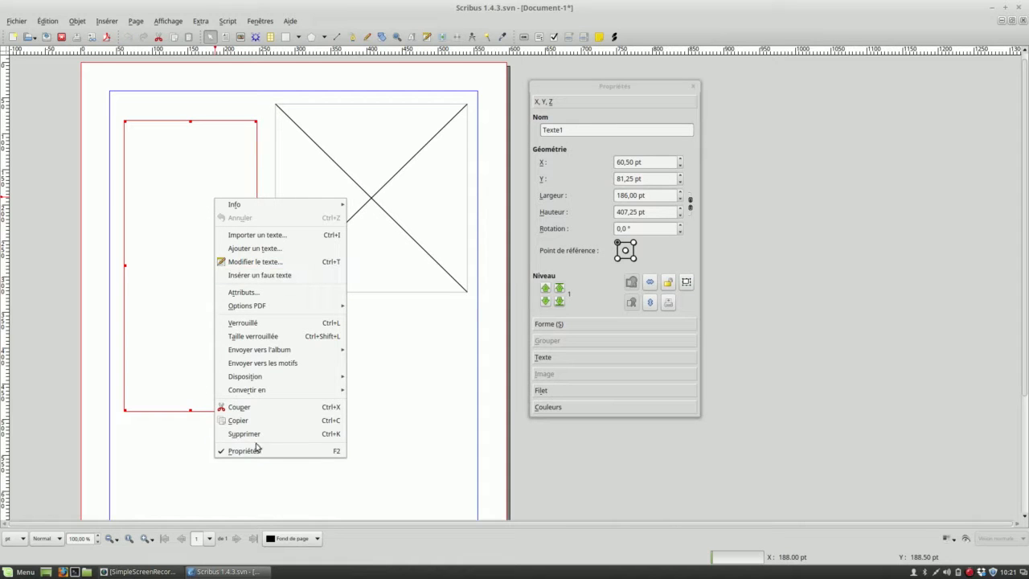
left_click(418, 372)
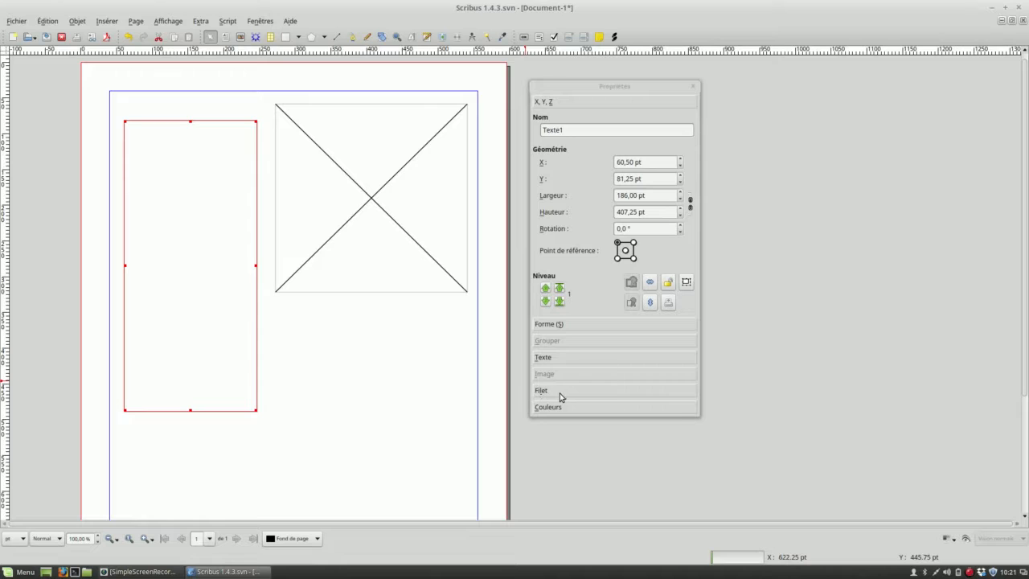
Set the corner style of the text frame's outline to Arrondis
left_click(561, 391)
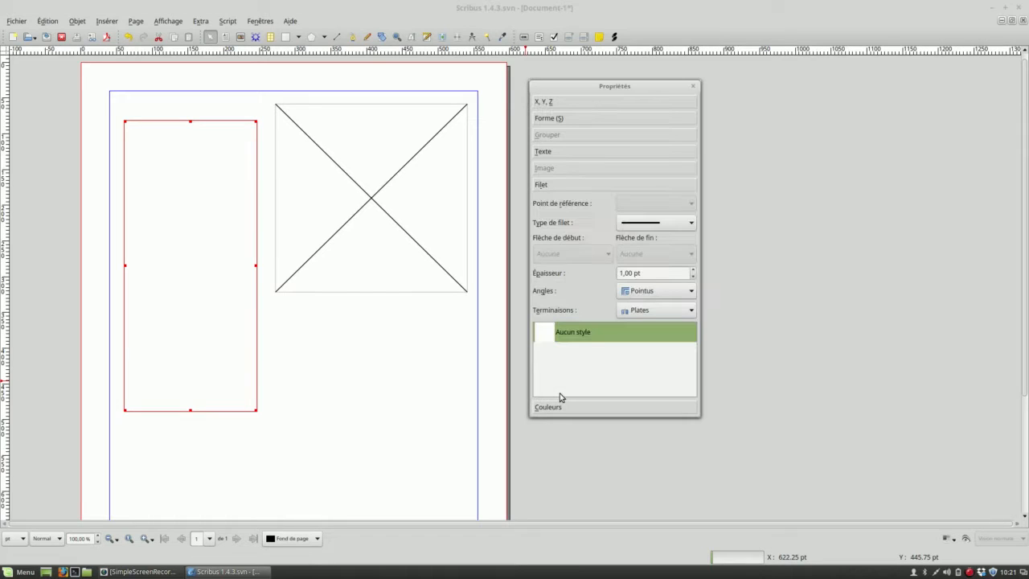
left_click(650, 225)
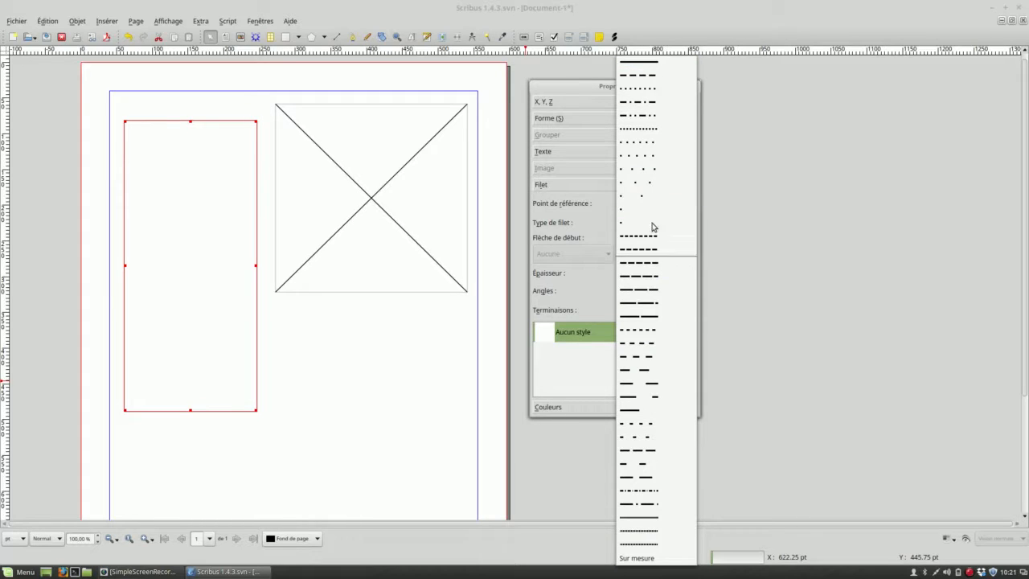
left_click(576, 87)
left_click(659, 293)
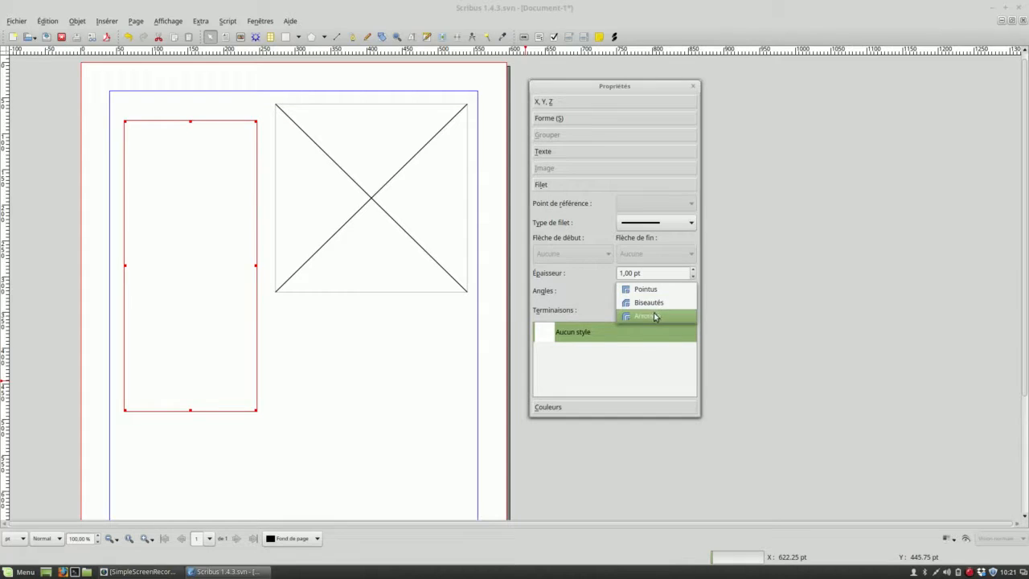
left_click(655, 316)
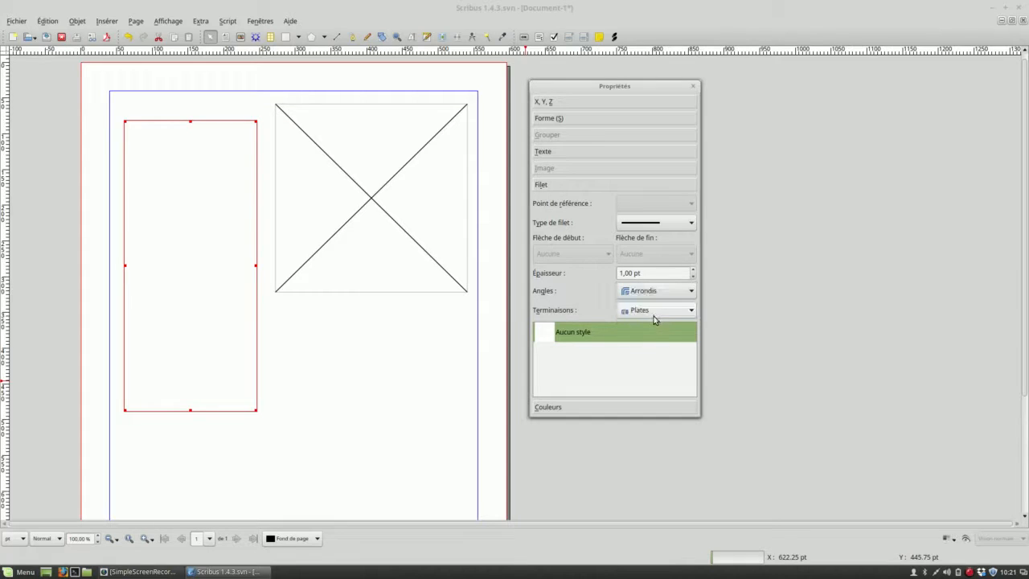
Colour the text frame's outline Black and set its thickness to 12 pt
left_click(554, 407)
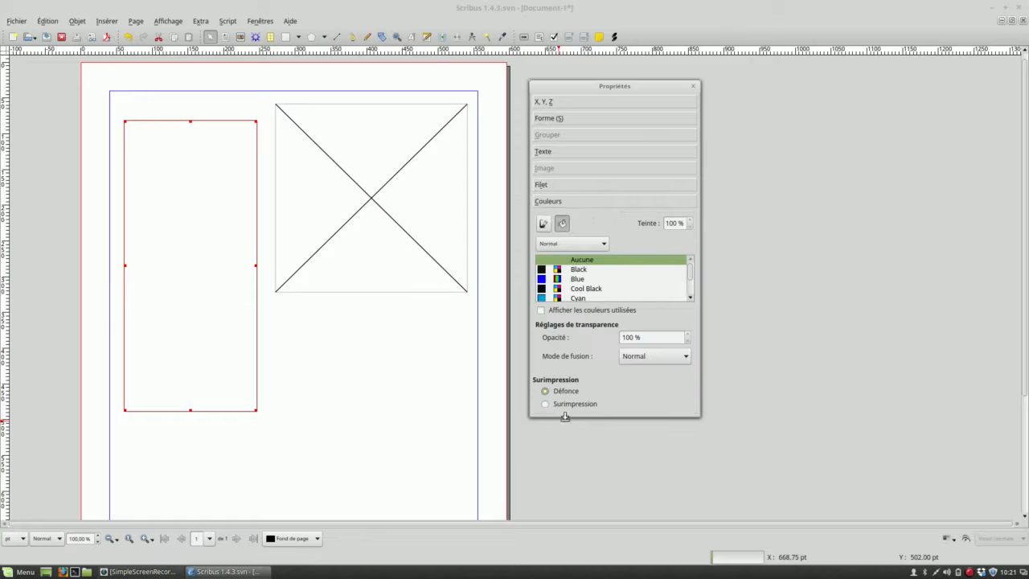
left_click(545, 224)
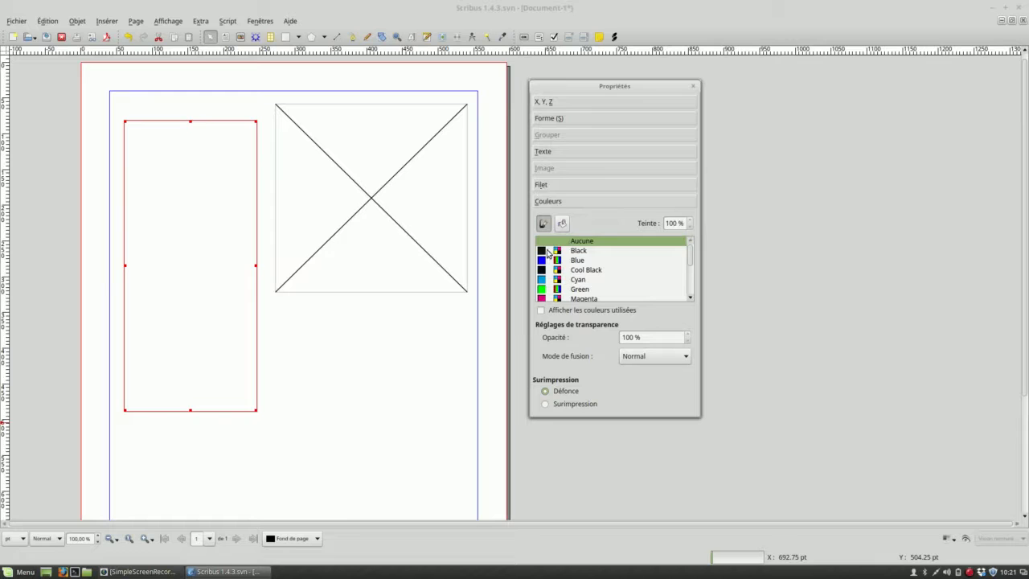
left_click(547, 251)
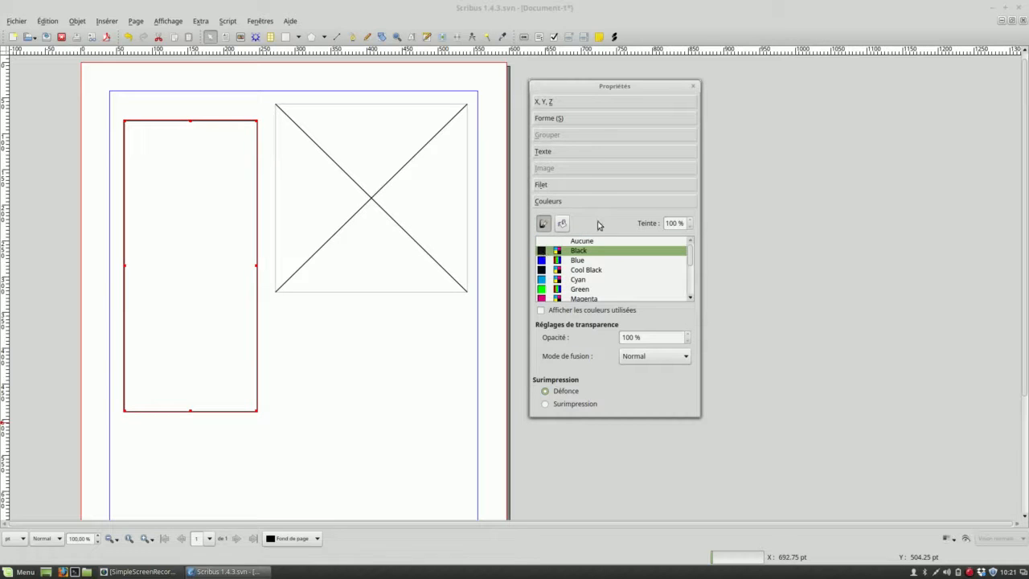
left_click(575, 186)
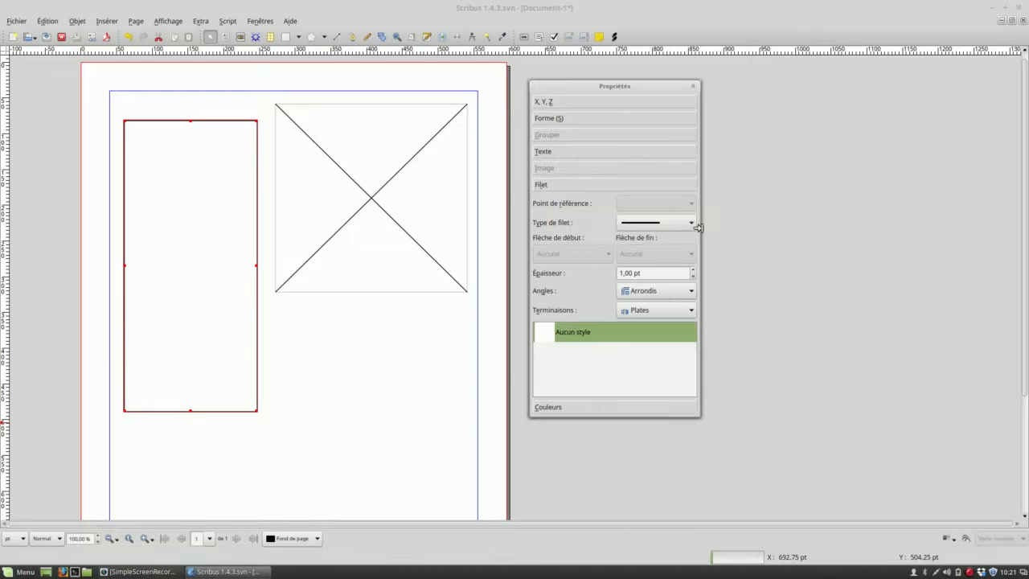
left_click(694, 270)
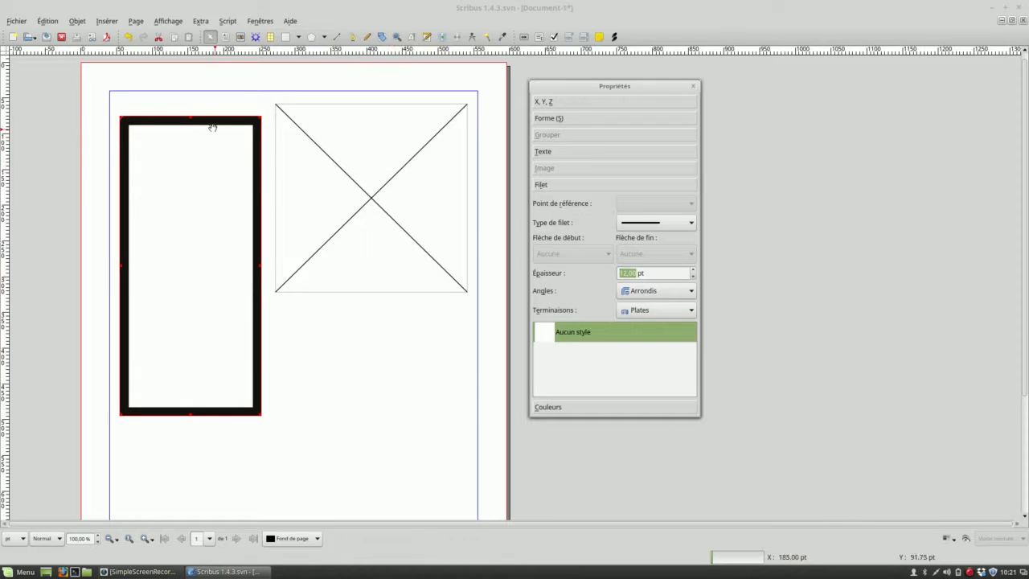
left_click(229, 93)
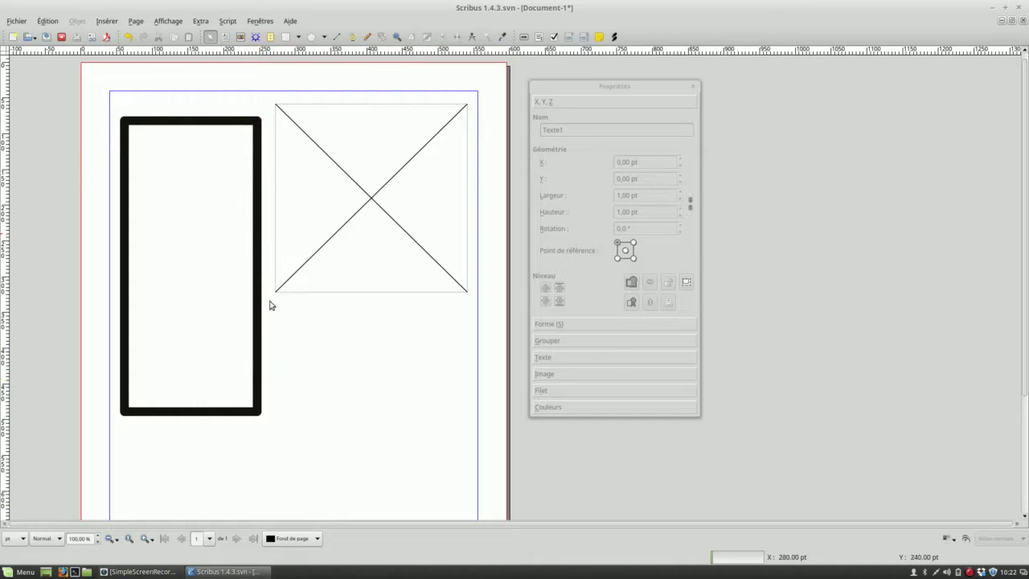
Move the image frame down to about Y 82 pt and set its outline corners to Biseautés
left_click_drag(314, 123, 314, 141)
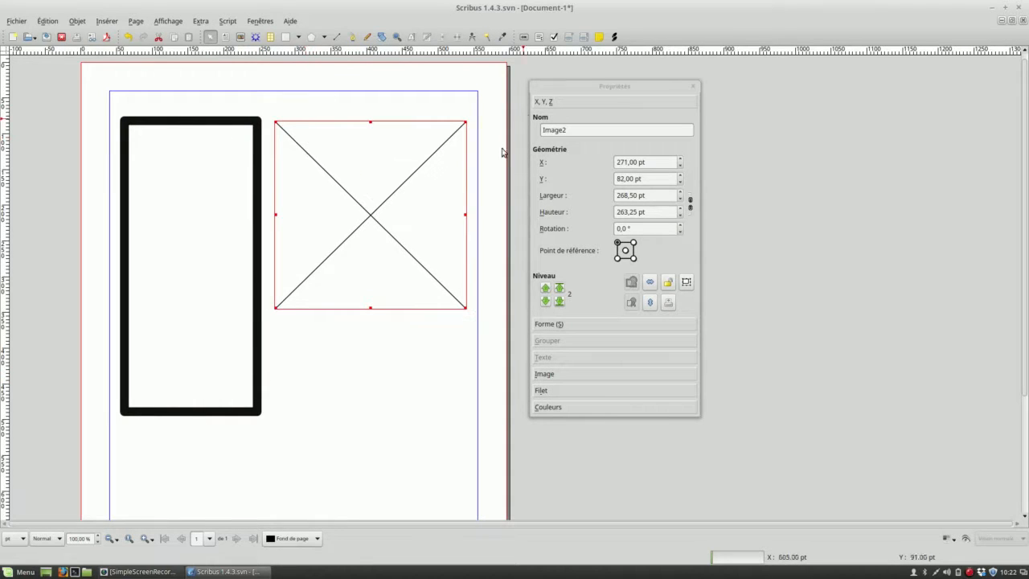
left_click(561, 392)
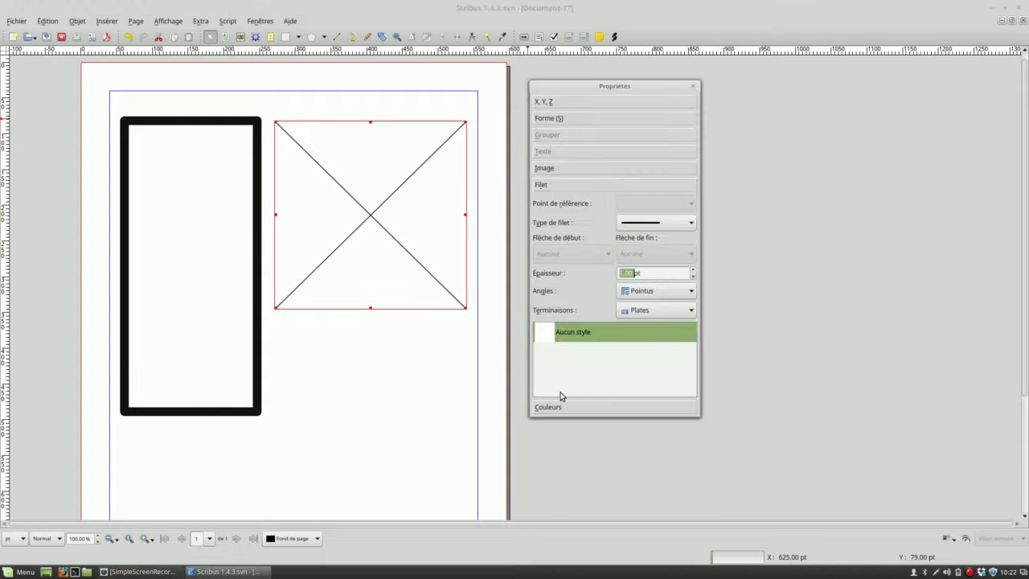
left_click(659, 293)
left_click(651, 303)
Colour the image frame's outline Blue and set its thickness to 12 pt
left_click(568, 408)
left_click(576, 263)
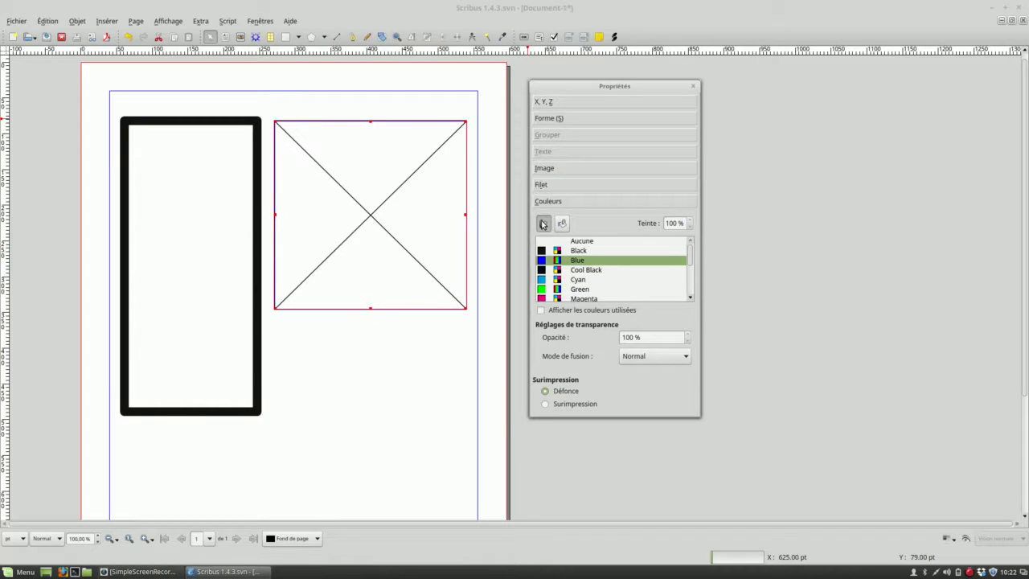
left_click(548, 187)
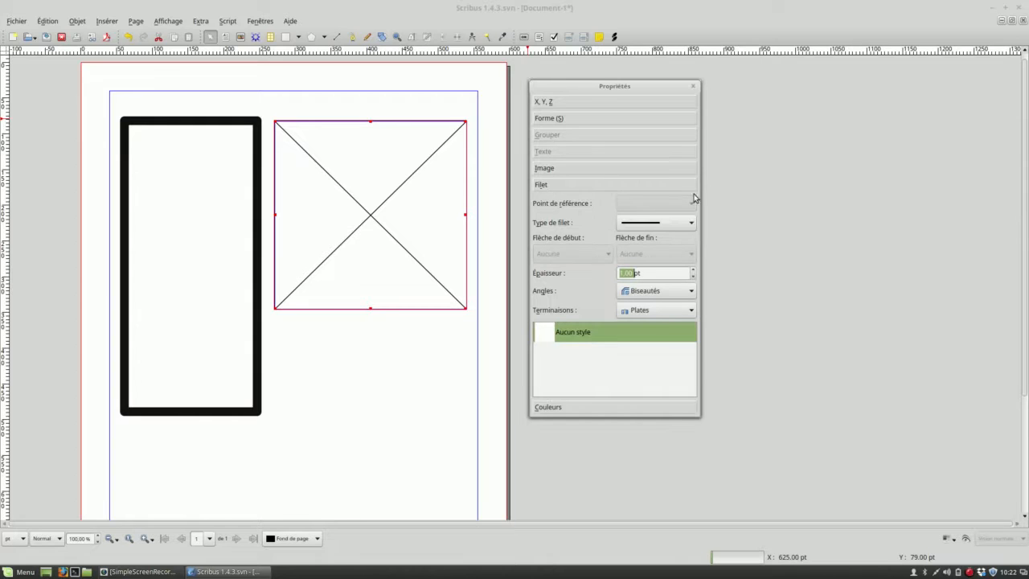
left_click(693, 270)
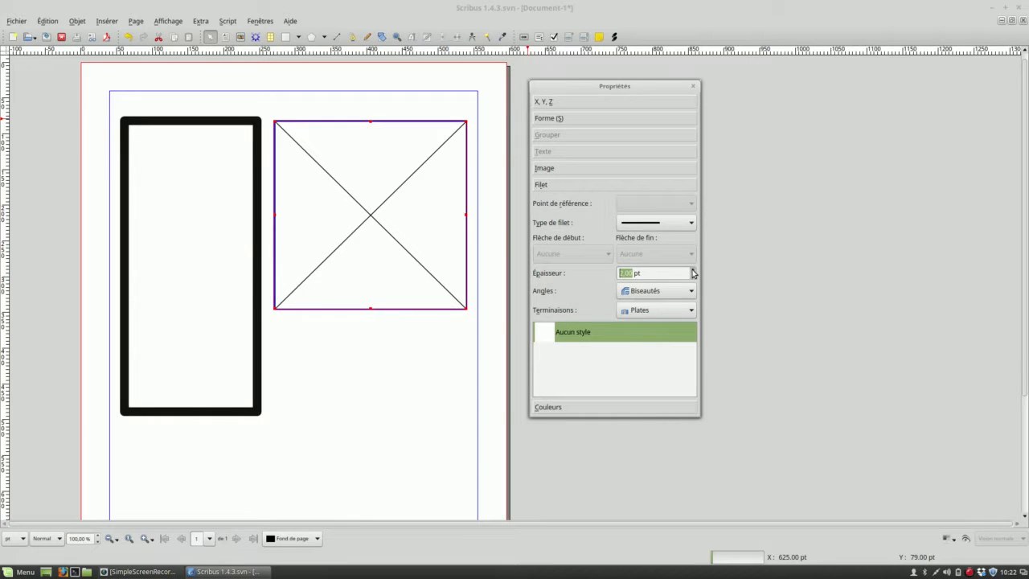
left_click(379, 363)
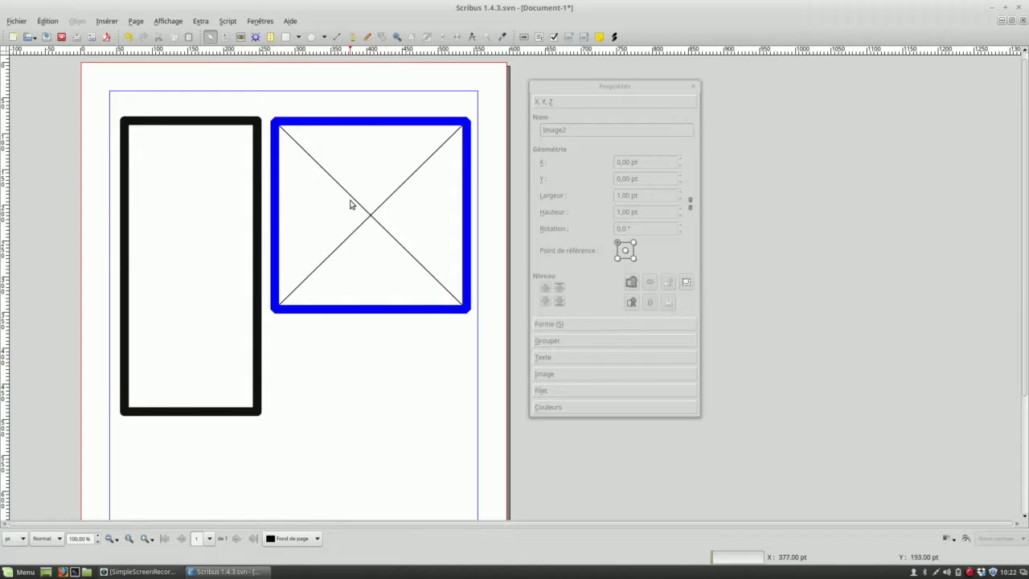
Fill the text frame with 10 random paragraphs of Français placeholder text
left_click(164, 175)
right_click(163, 175)
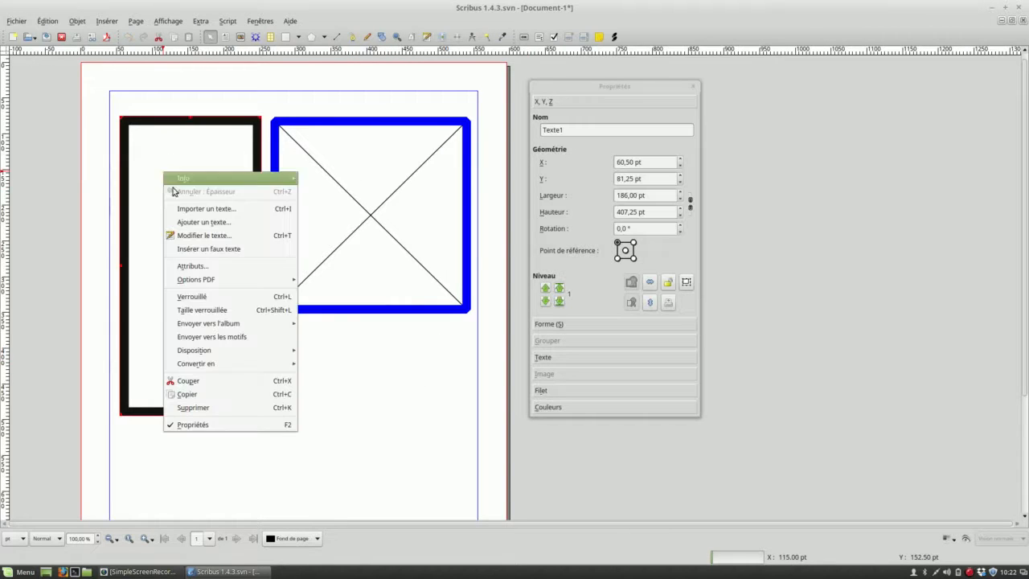
left_click(205, 247)
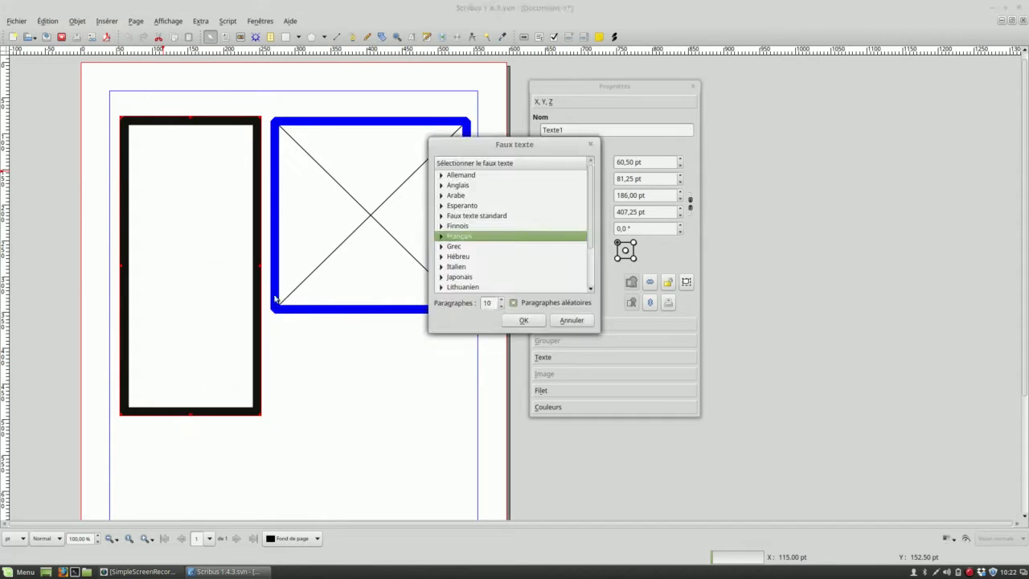
left_click(522, 319)
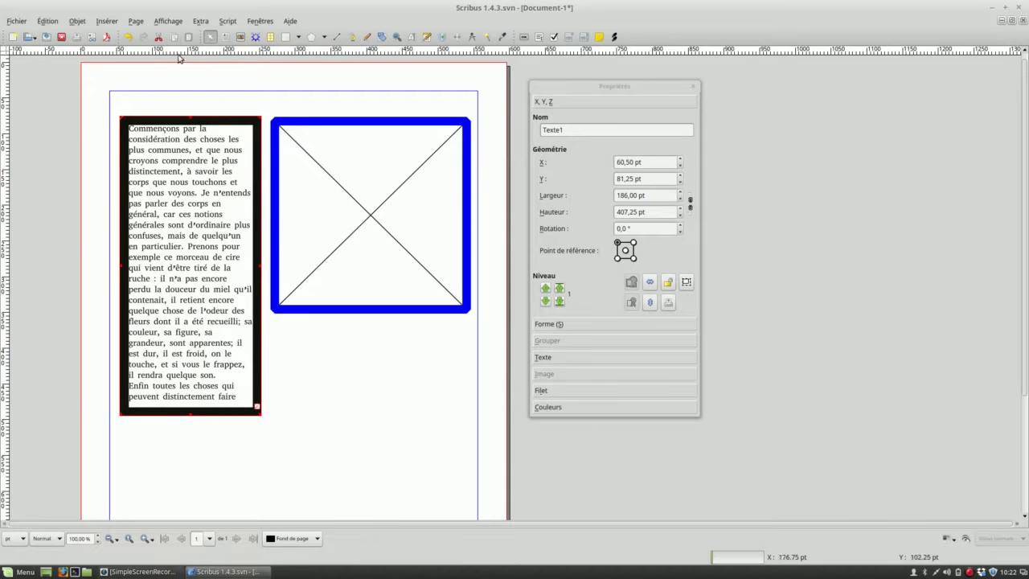
left_click(226, 109)
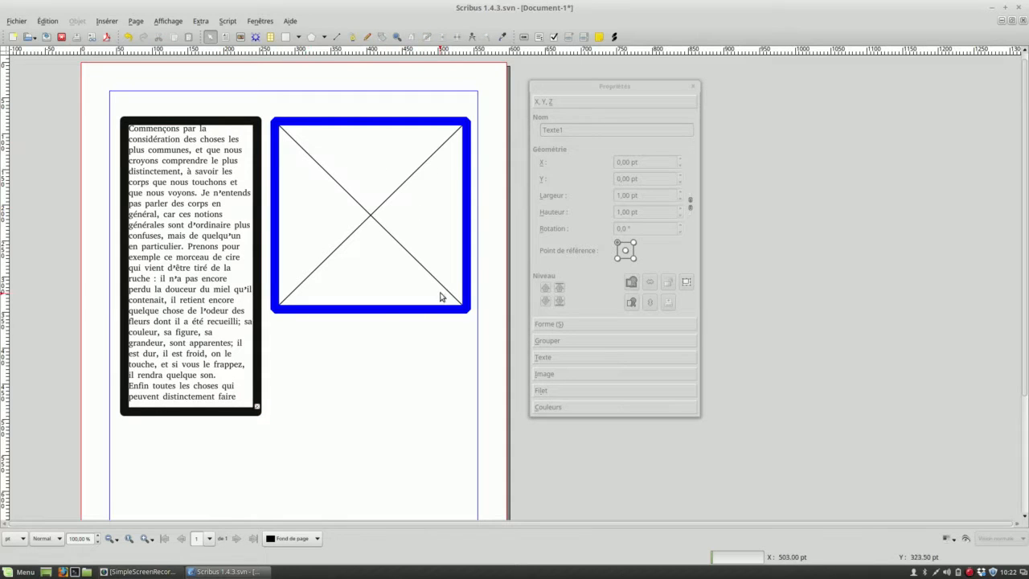
Move the text frame to about X 50 pt, Y 56 pt and the image frame beside it to about X 260 pt, Y 56 pt
left_click_drag(594, 90, 750, 77)
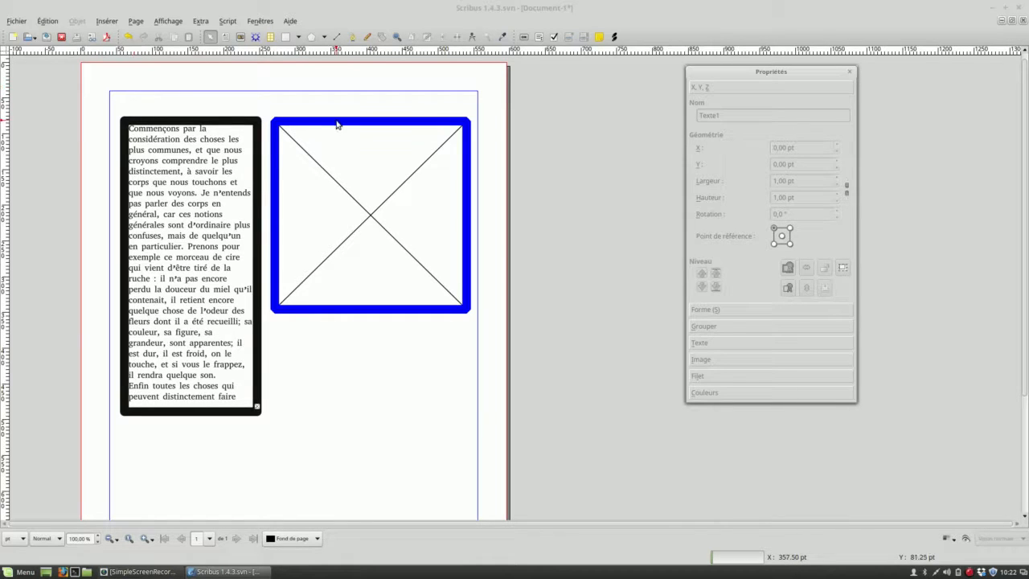
left_click_drag(340, 124, 342, 122)
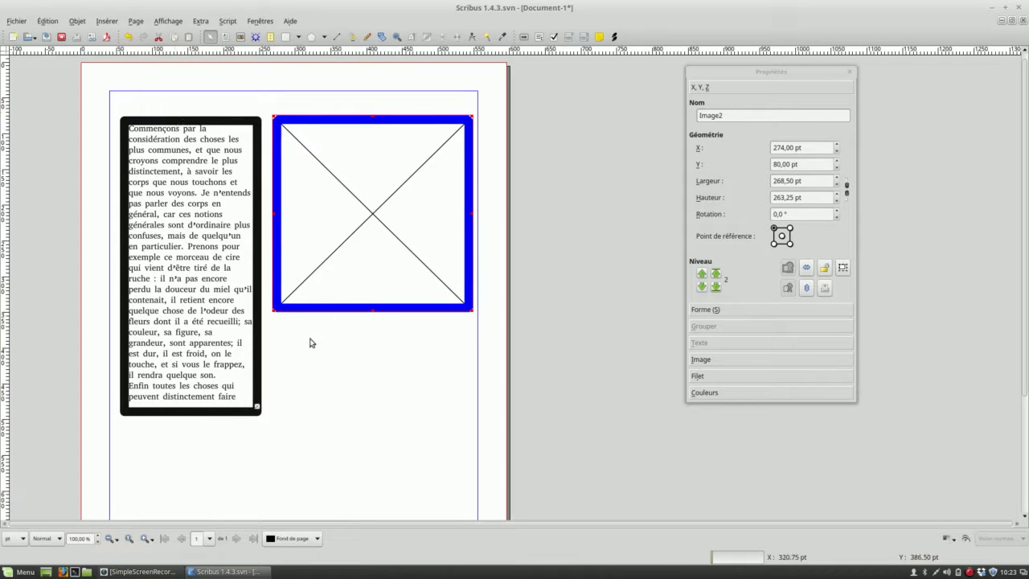
left_click_drag(205, 120, 197, 102)
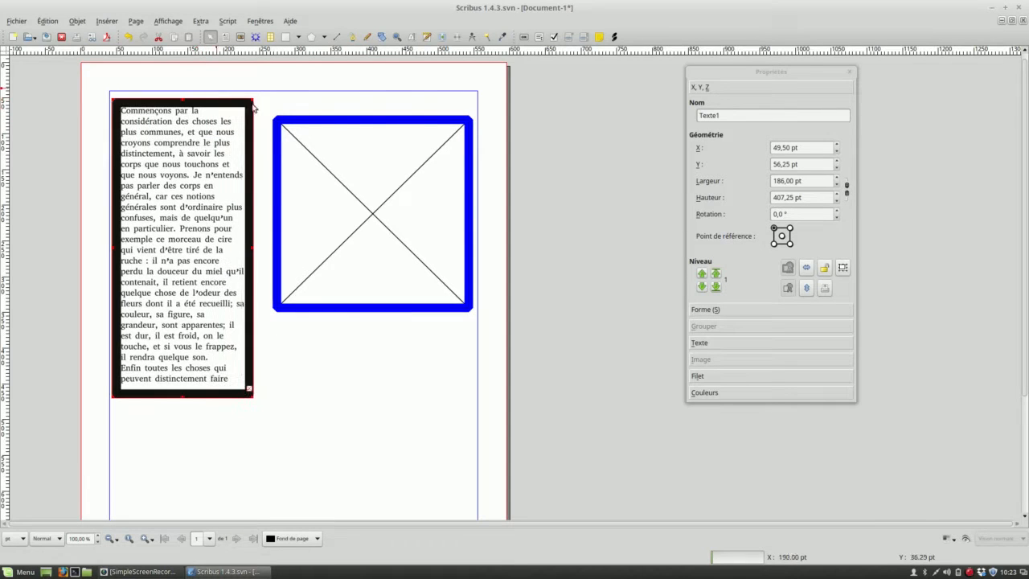
left_click(322, 120)
left_click_drag(322, 119, 312, 106)
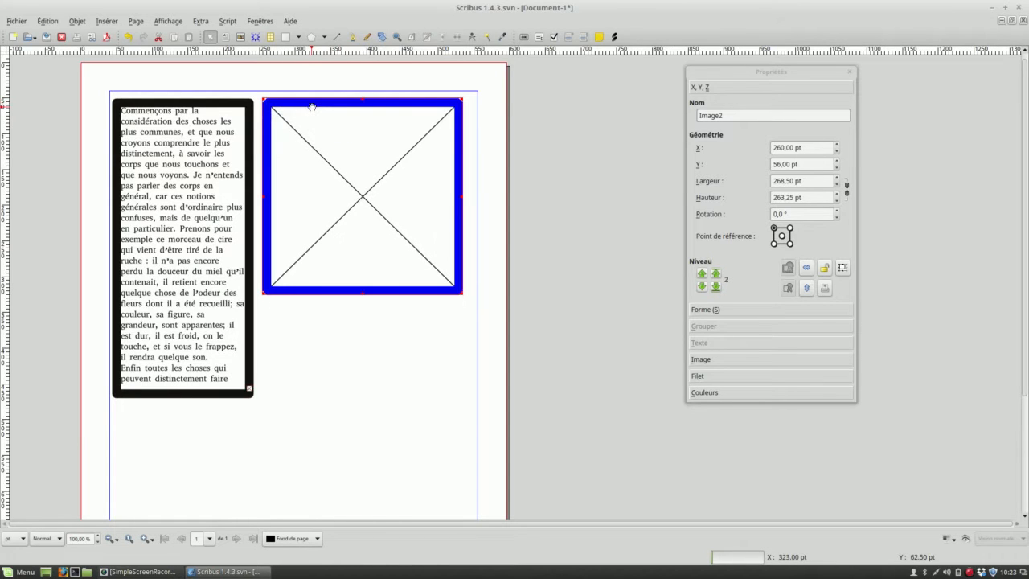